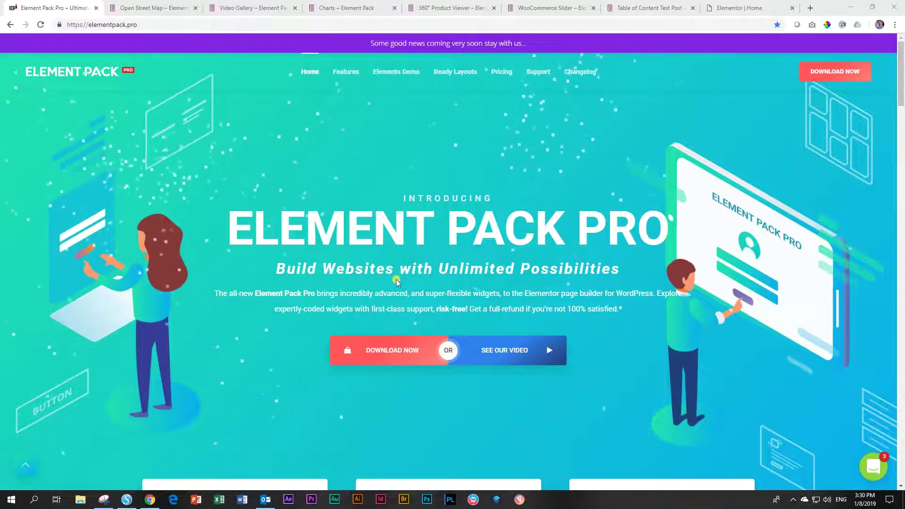
# Show the Elements Demo mega menu listing six widget categories, including Post Widgets and 3rd Party Plugin Widgets
pyautogui.moveTo(385, 74)
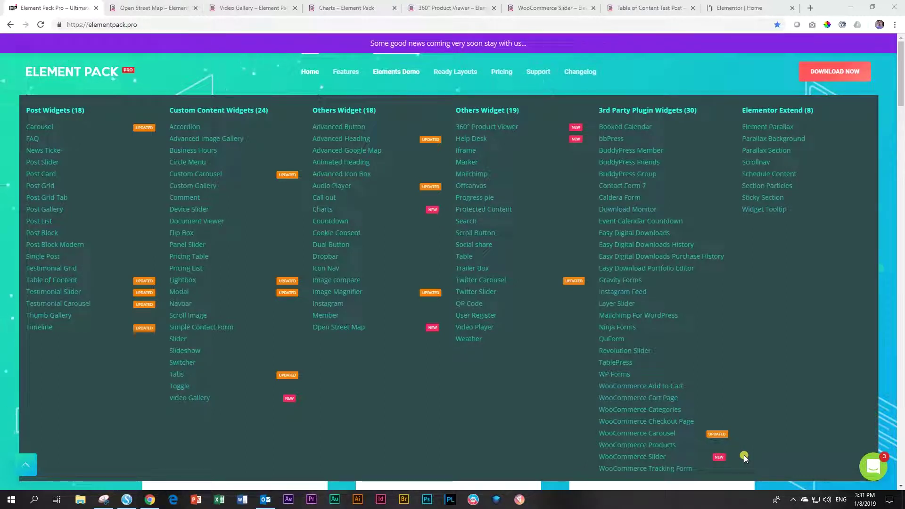
# Go to the Changelog page and scroll to the 3.0.0 release notes of 7th January 2019
pyautogui.click(583, 71)
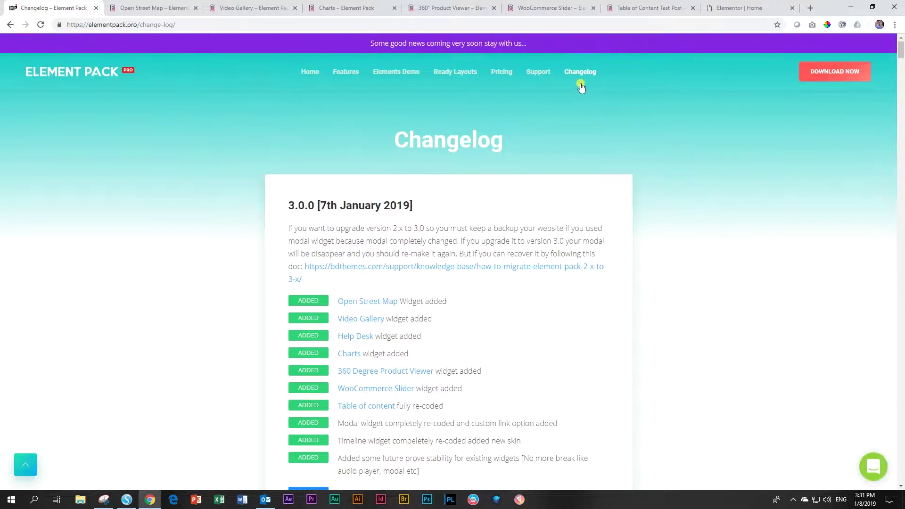
pyautogui.scroll(-2, 553, 213)
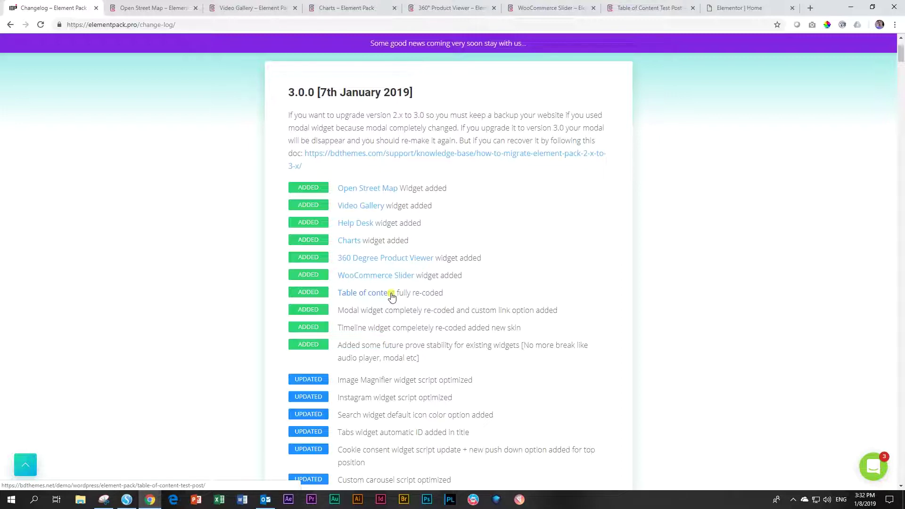
# Browse the Open Street Map demo's Default and Map Height (630) examples, then return to the top
pyautogui.click(163, 7)
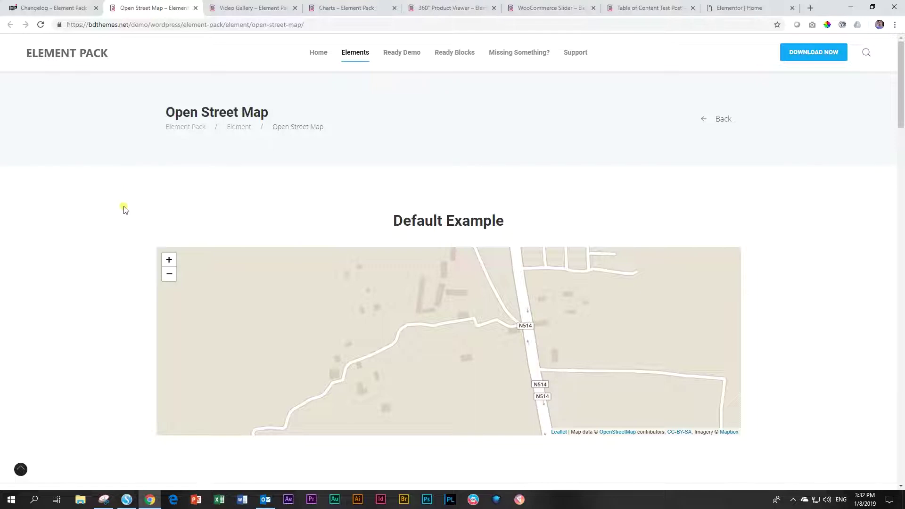
pyautogui.scroll(-5, 121, 217)
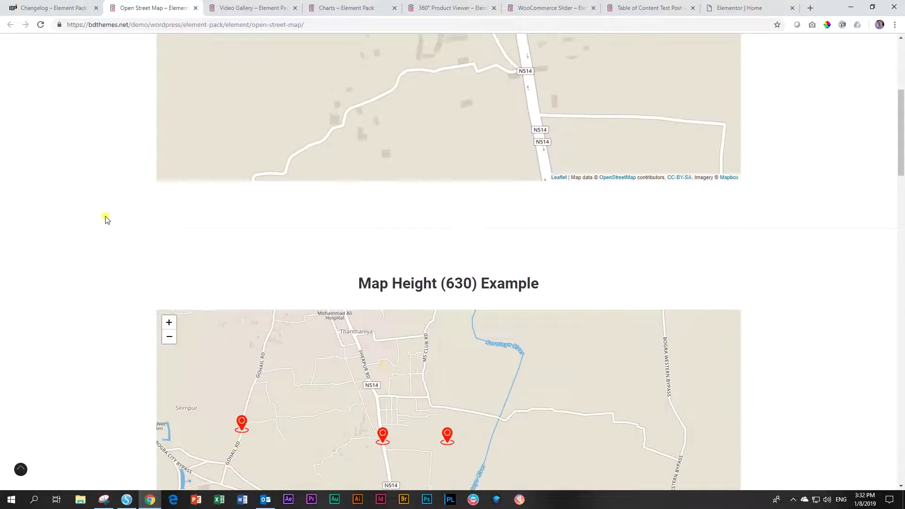
pyautogui.scroll(-5, 106, 219)
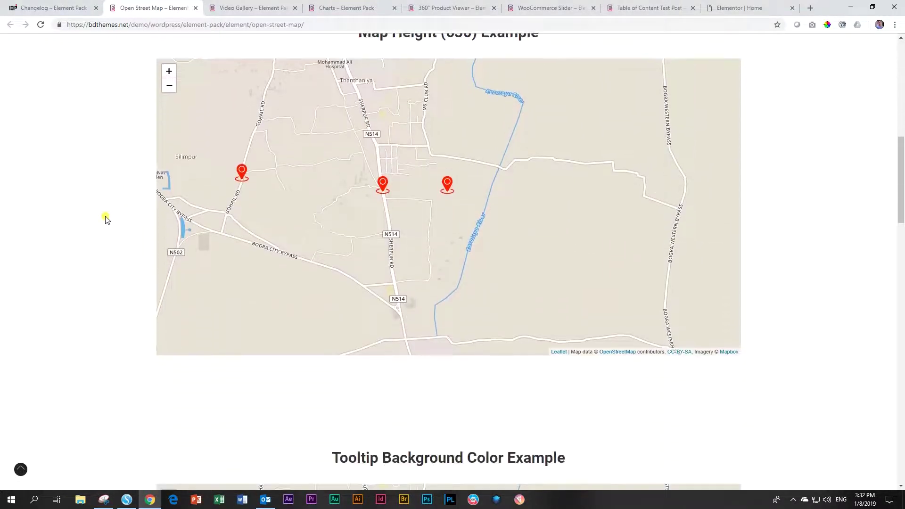
pyautogui.scroll(-2, 106, 219)
pyautogui.scroll(10, 107, 220)
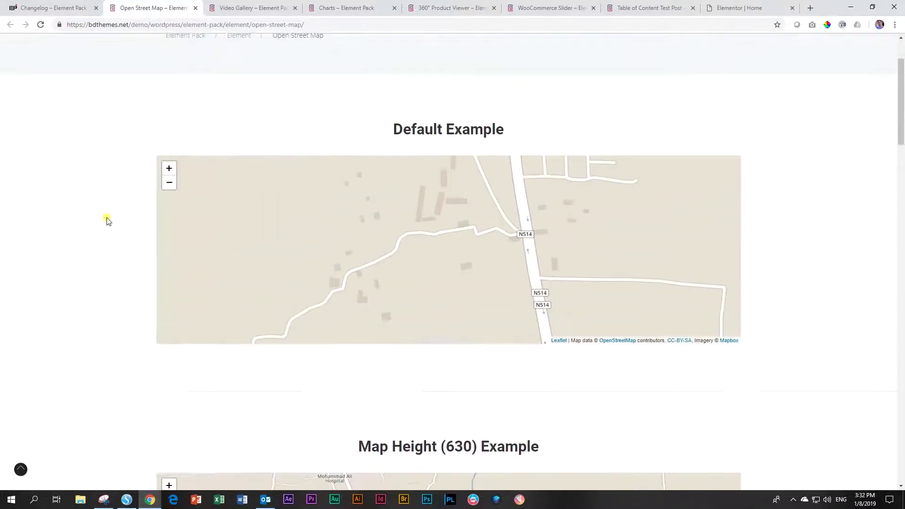
pyautogui.scroll(1, 107, 220)
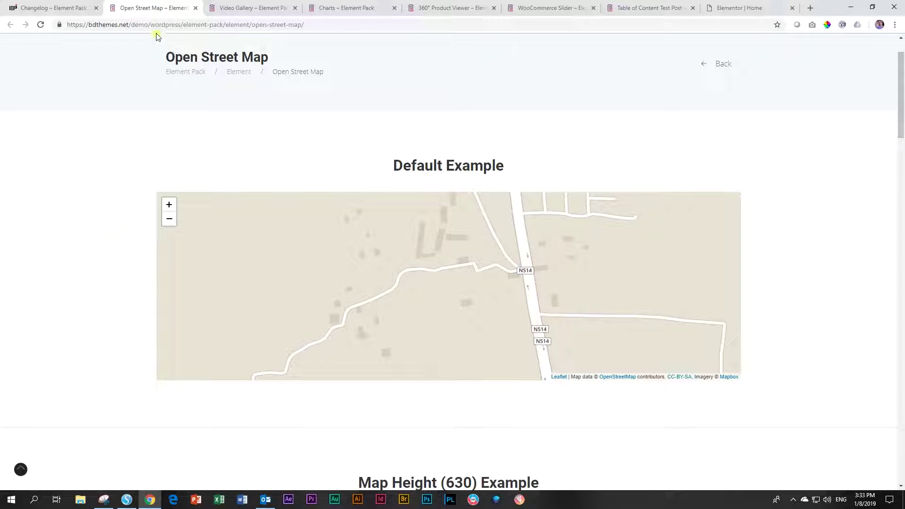
# Browse the Video Gallery demo's Default, Thumb Layout (Horizontal) and Title & Description Hide examples
pyautogui.click(243, 4)
pyautogui.scroll(-2, 90, 220)
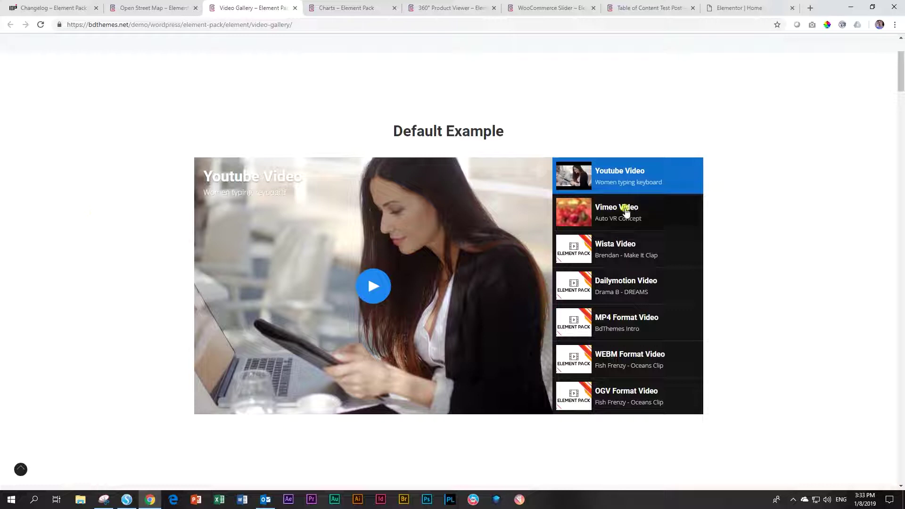
pyautogui.scroll(-1, 615, 283)
pyautogui.scroll(-3, 615, 283)
pyautogui.scroll(5, 615, 283)
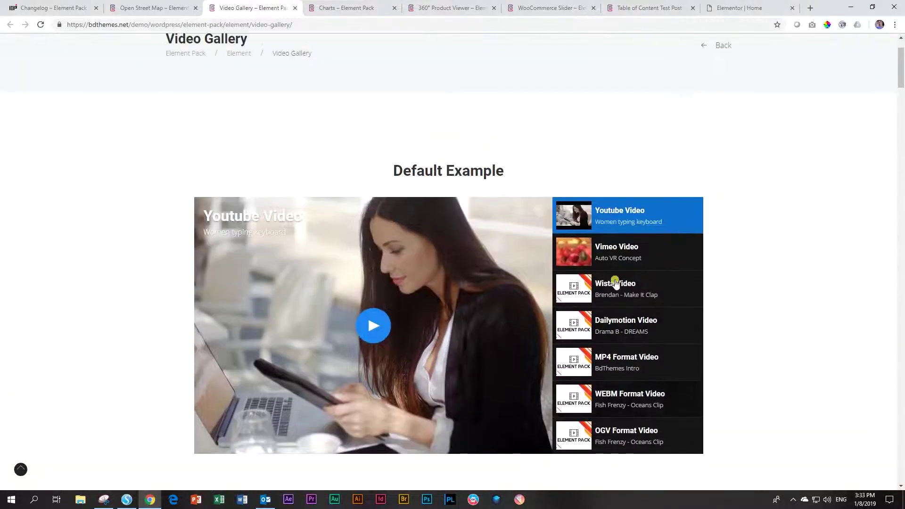
pyautogui.scroll(-10, 404, 168)
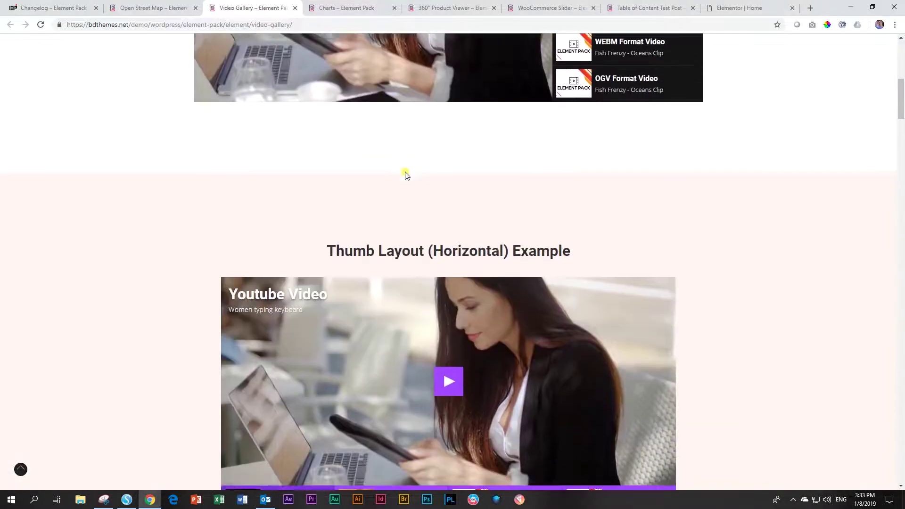
pyautogui.scroll(1, 443, 180)
pyautogui.scroll(7, 450, 175)
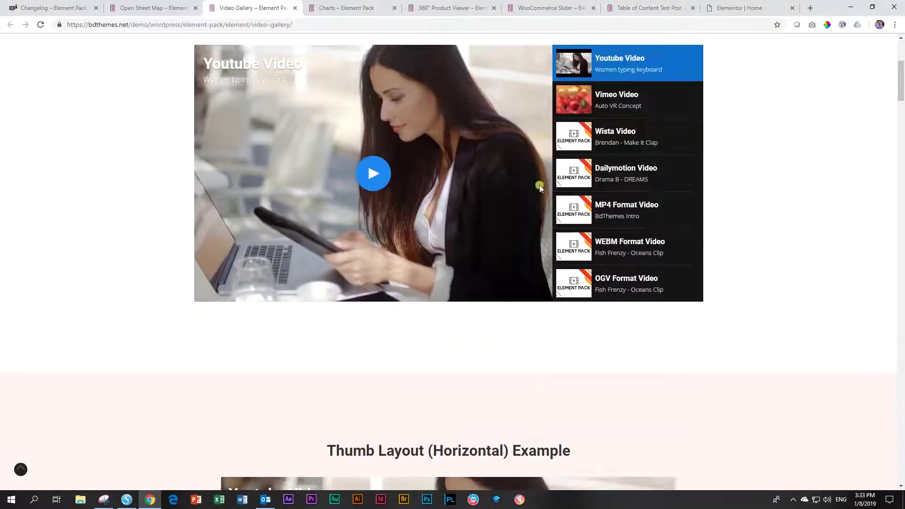
pyautogui.scroll(-8, 539, 186)
pyautogui.scroll(-2, 517, 268)
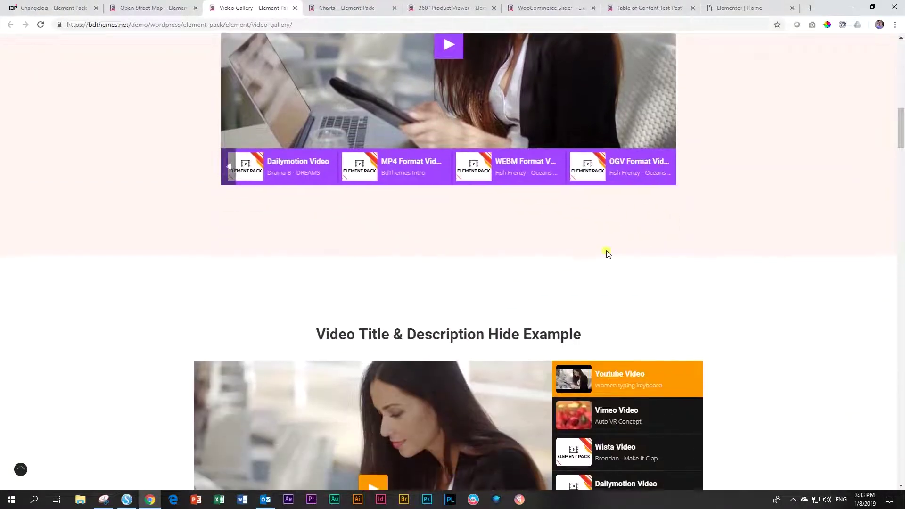
# Look through the Charts demo's bar, line, pie and bubble charts, then view the 360° Product Viewer demo
pyautogui.click(341, 7)
pyautogui.scroll(-7, 338, 147)
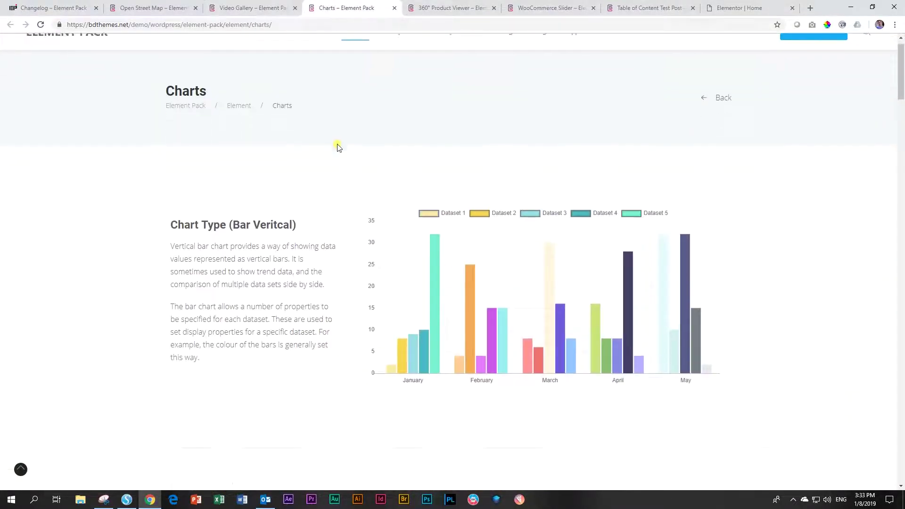
pyautogui.scroll(-12, 340, 150)
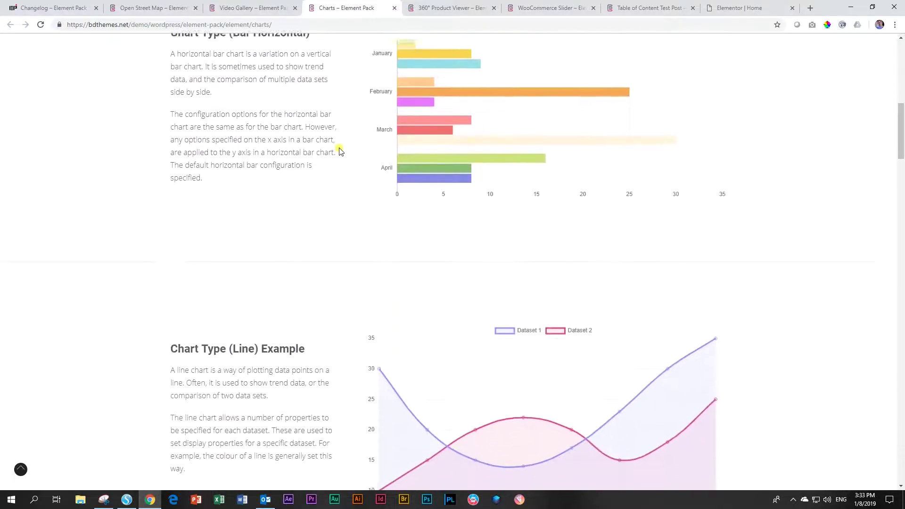
pyautogui.scroll(-10, 341, 151)
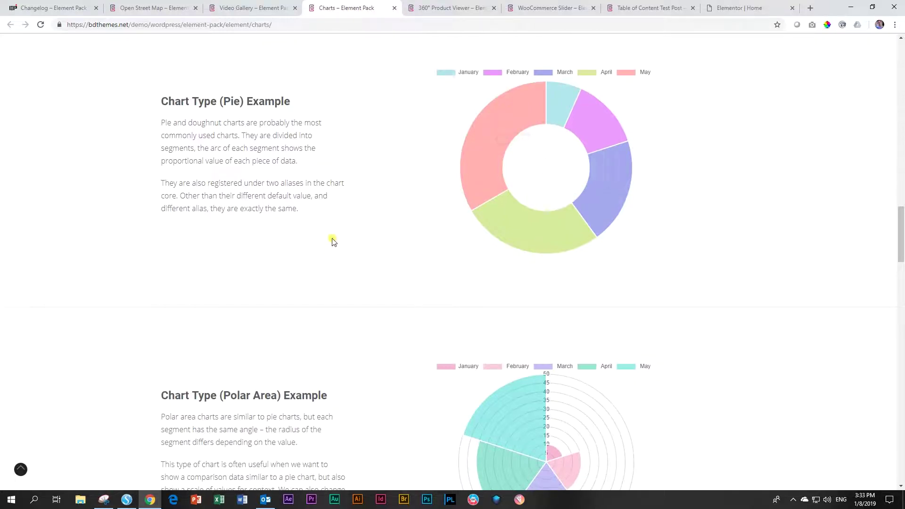
pyautogui.scroll(-7, 330, 241)
pyautogui.scroll(-4, 318, 240)
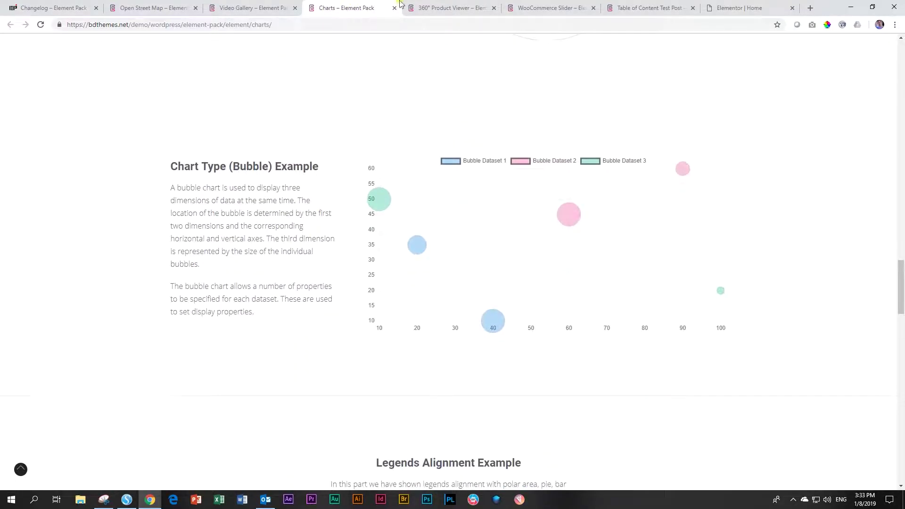
pyautogui.click(432, 9)
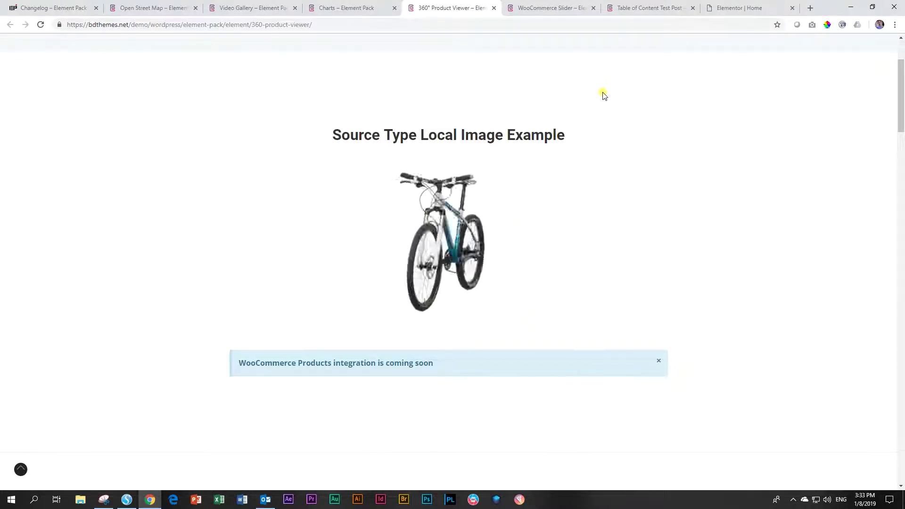
# Show the WooCommerce Slider demo and advance its product slider to Scout Brook in Steel
pyautogui.click(554, 5)
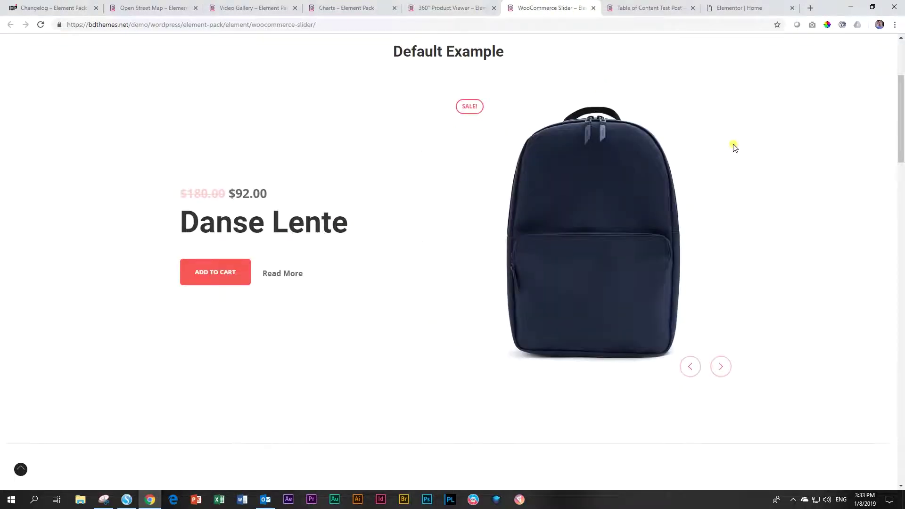
pyautogui.click(720, 367)
pyautogui.click(719, 367)
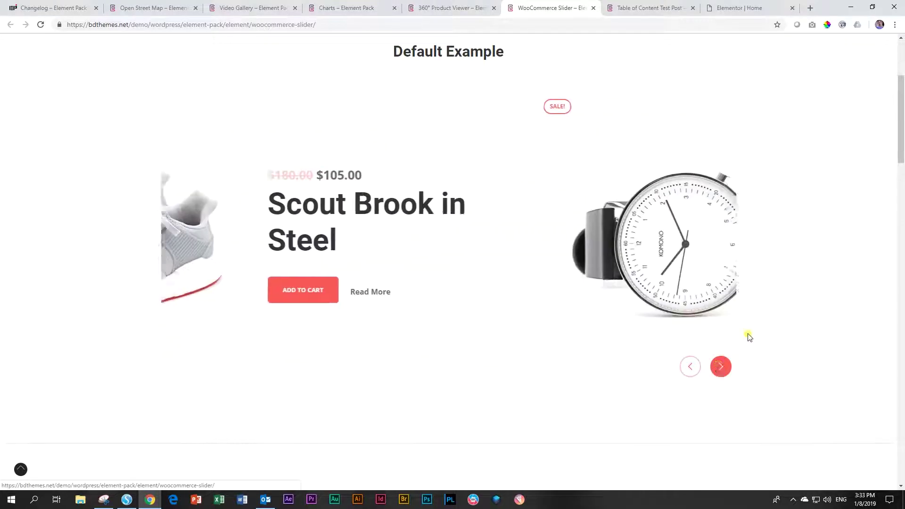
pyautogui.scroll(-9, 748, 328)
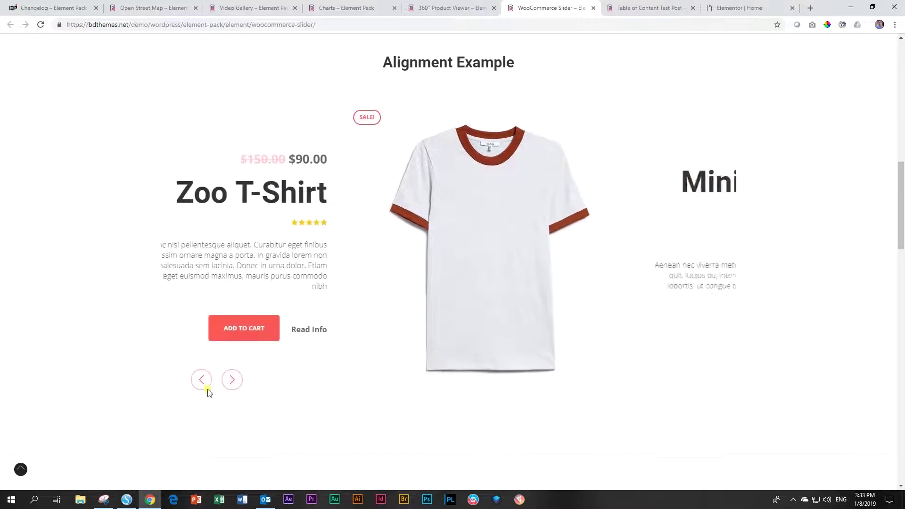
# Advance the alignment slider example to the next product, then view the Table of Content Test Post
pyautogui.click(235, 383)
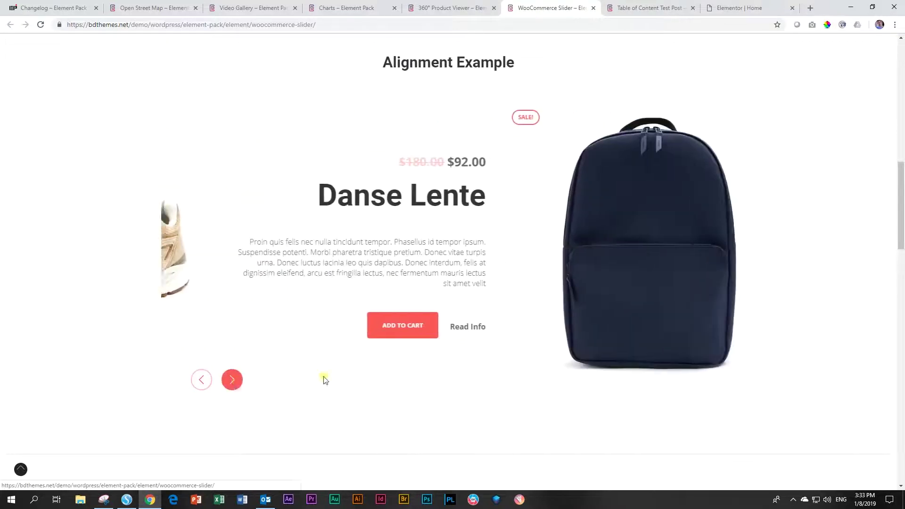
pyautogui.scroll(-8, 774, 337)
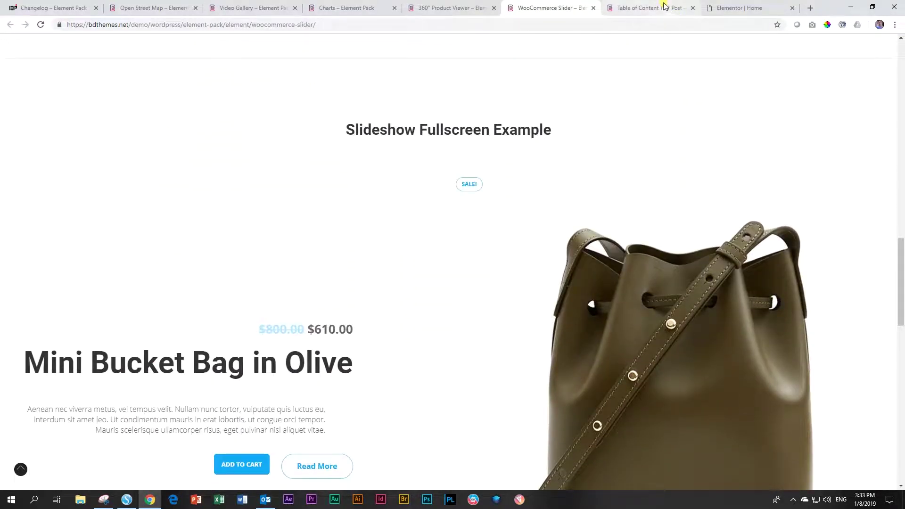
pyautogui.click(665, 5)
# Use the post's table of contents to jump to chapters 2, 3 and 6 and sections 2.2, 3.3 and 6.3
pyautogui.scroll(-5, 744, 174)
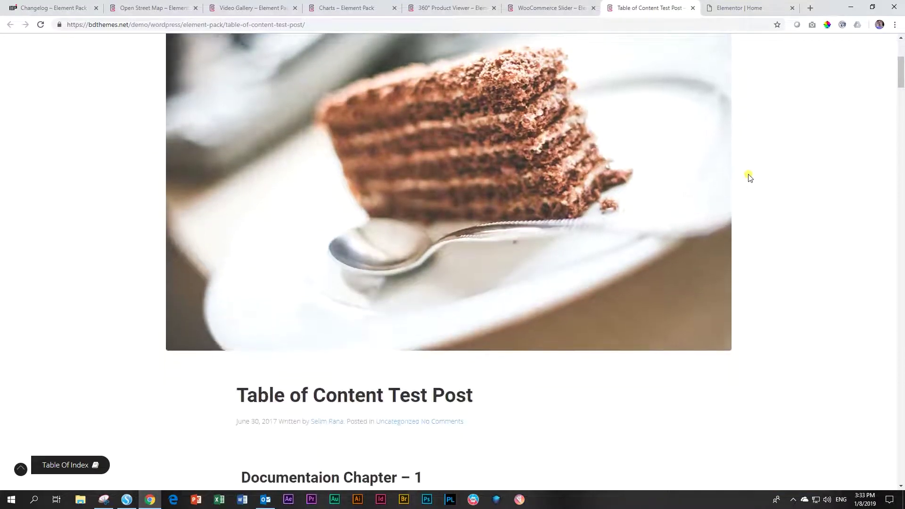
pyautogui.scroll(2, 750, 177)
pyautogui.scroll(-12, 750, 182)
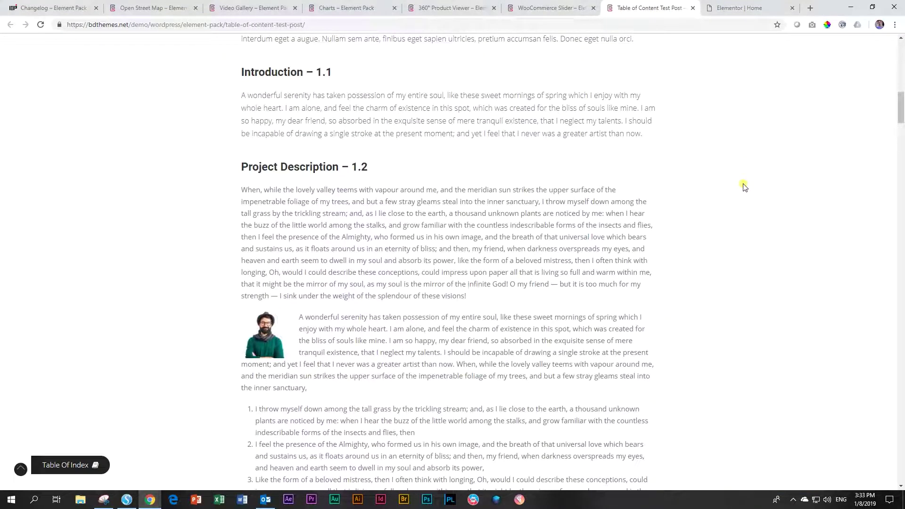
pyautogui.click(74, 466)
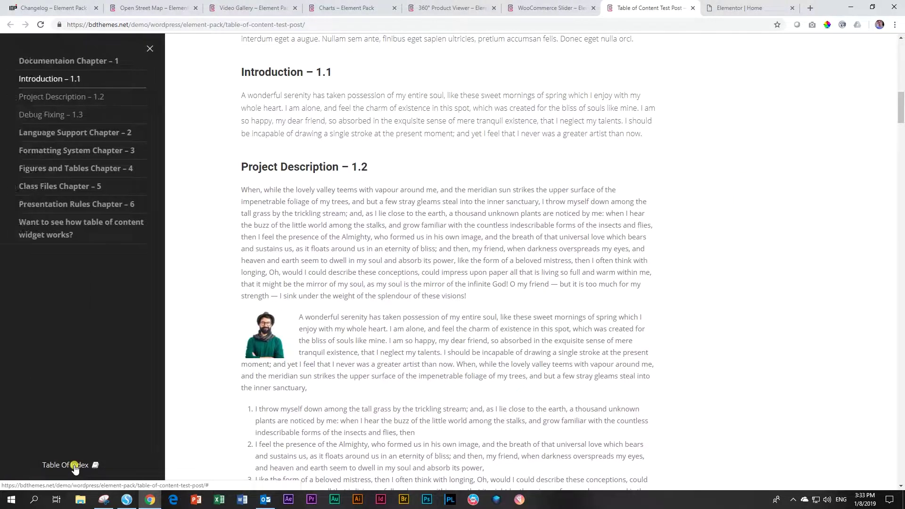
pyautogui.click(55, 133)
pyautogui.click(56, 114)
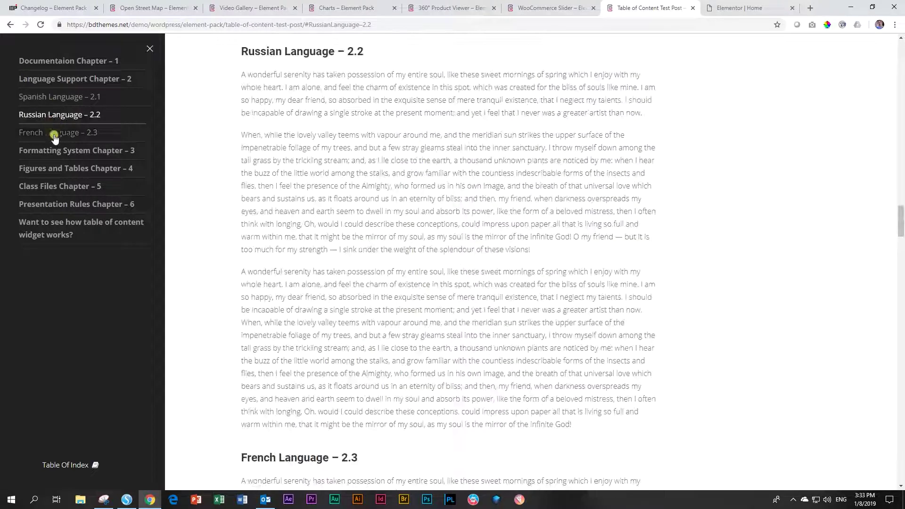
pyautogui.click(56, 151)
pyautogui.click(61, 148)
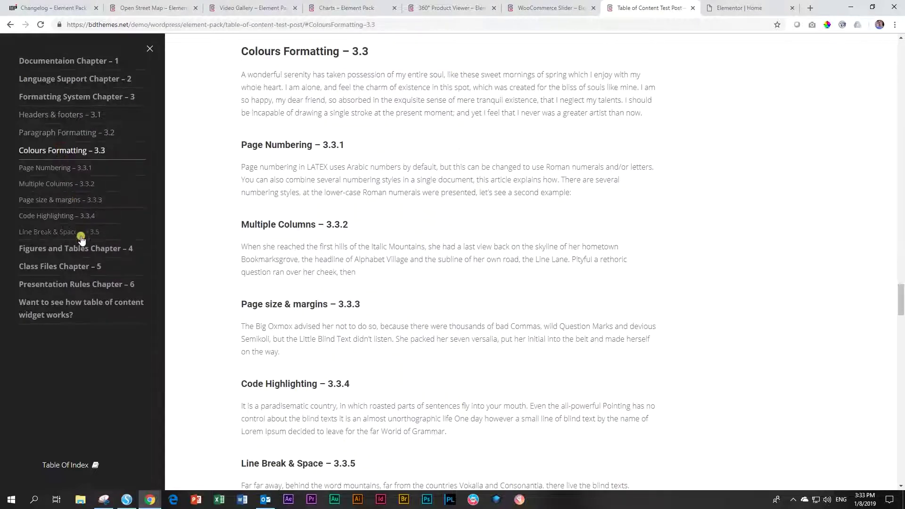
pyautogui.click(85, 283)
pyautogui.click(75, 205)
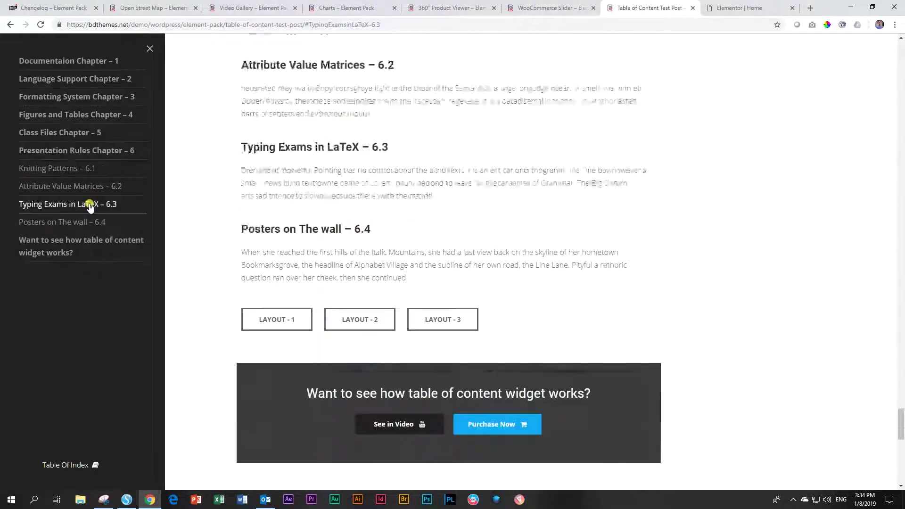
# Scroll back up the post and switch to the Elementor editor for the Home page
pyautogui.scroll(20, 388, 174)
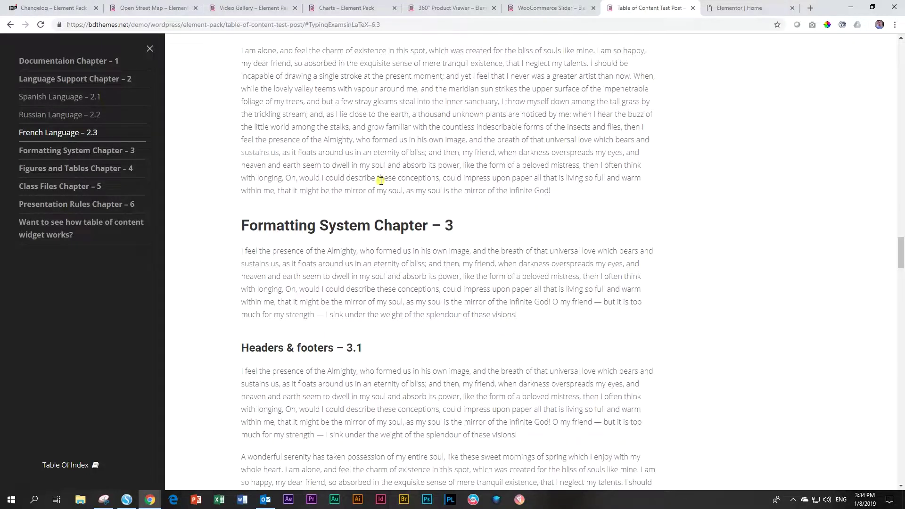
pyautogui.scroll(15, 388, 176)
pyautogui.scroll(20, 433, 190)
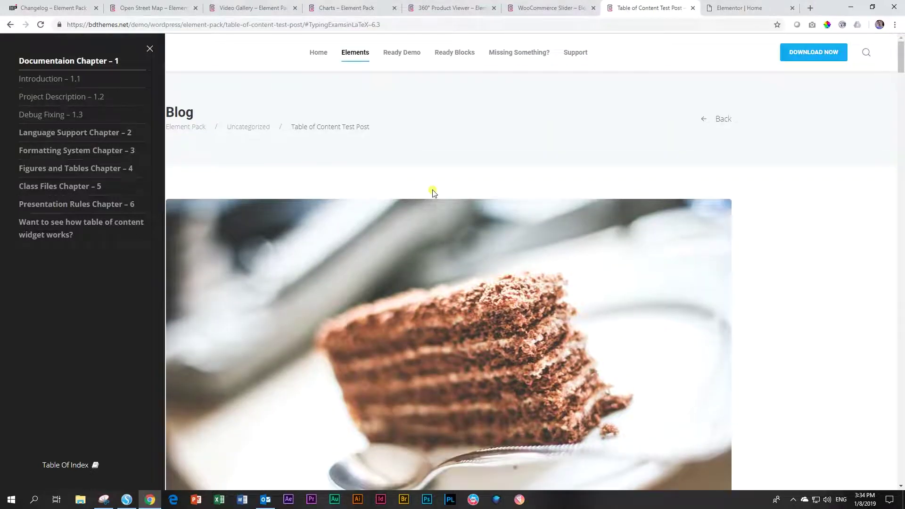
pyautogui.click(726, 7)
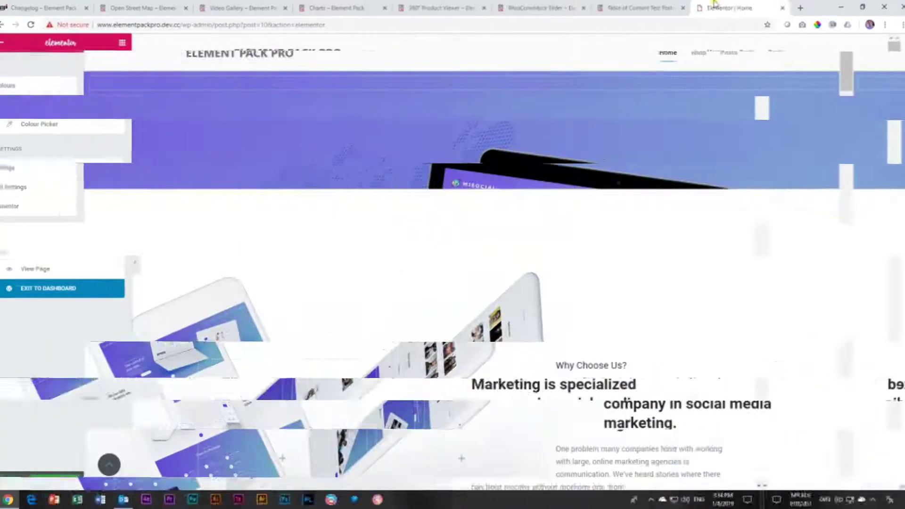
# Show Elementor's widget panel and scroll through the Element Pack widgets from Accordion to User Register
pyautogui.click(132, 42)
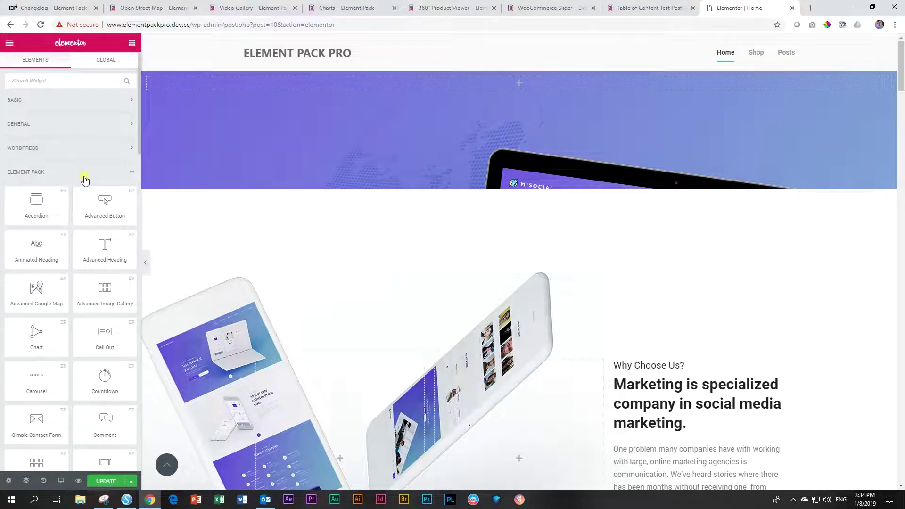
pyautogui.scroll(-2, 83, 179)
pyautogui.scroll(-15, 85, 179)
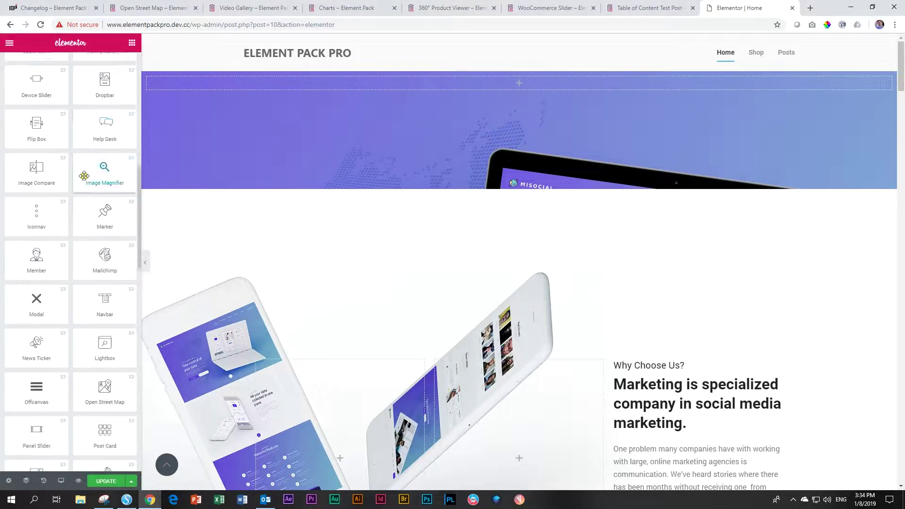
pyautogui.scroll(-4, 84, 176)
pyautogui.scroll(-7, 84, 178)
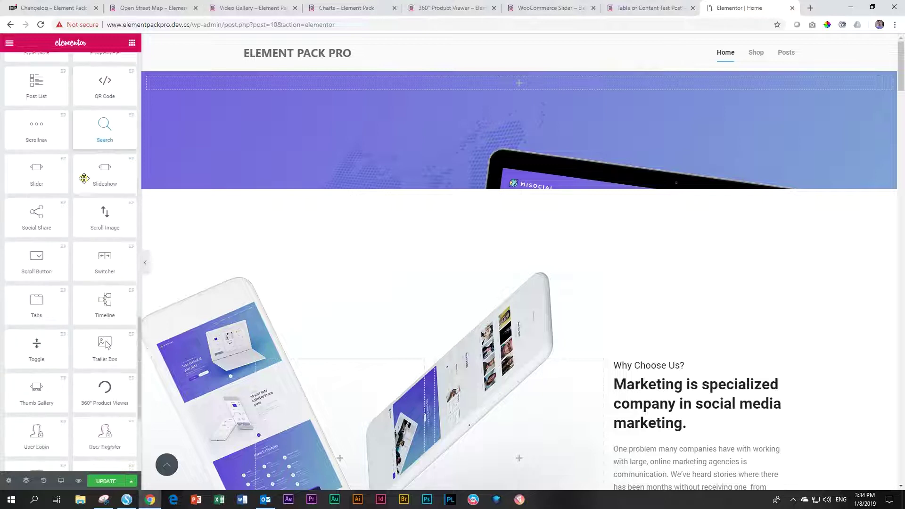
pyautogui.scroll(10, 87, 184)
pyautogui.scroll(12, 87, 181)
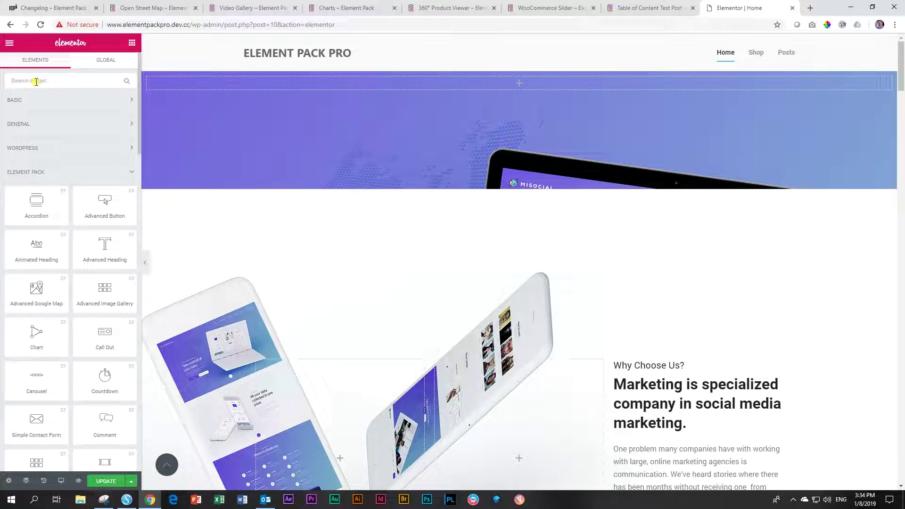
# Add a new section below the header with a two-column structure
pyautogui.write('360')
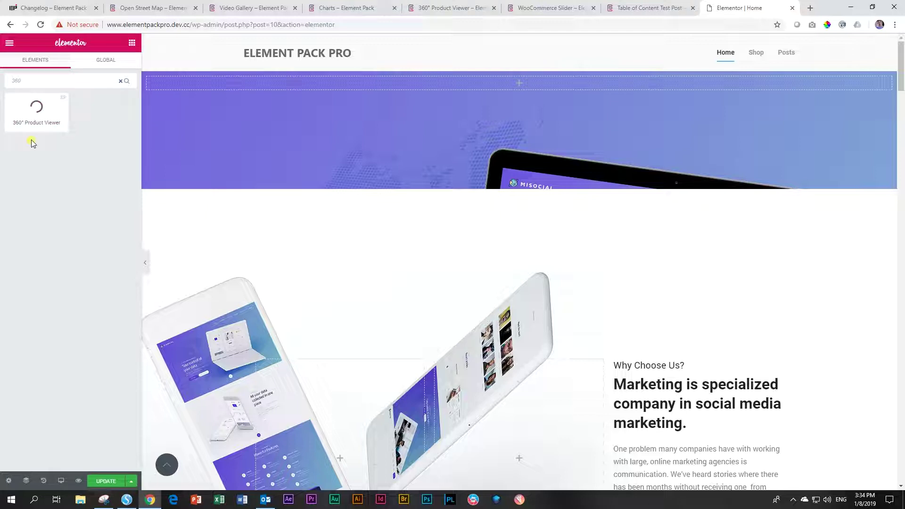
pyautogui.moveTo(511, 218)
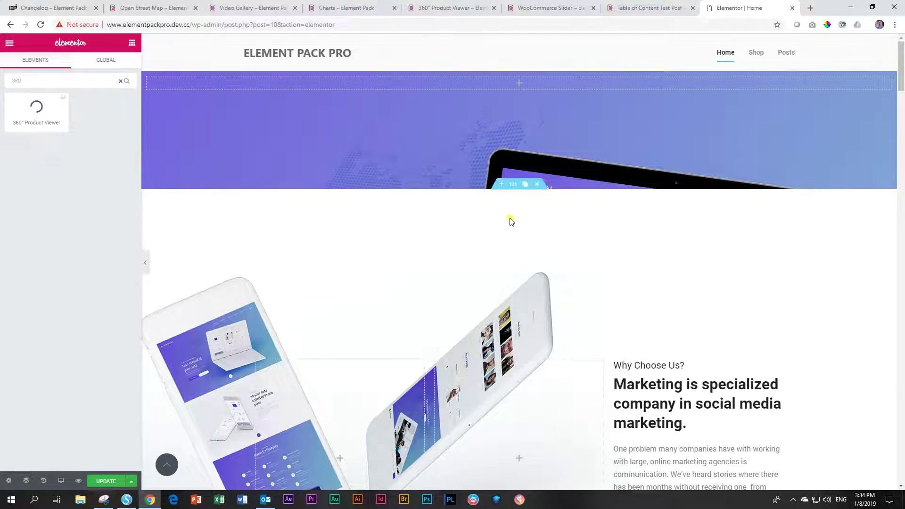
pyautogui.click(502, 185)
pyautogui.click(505, 227)
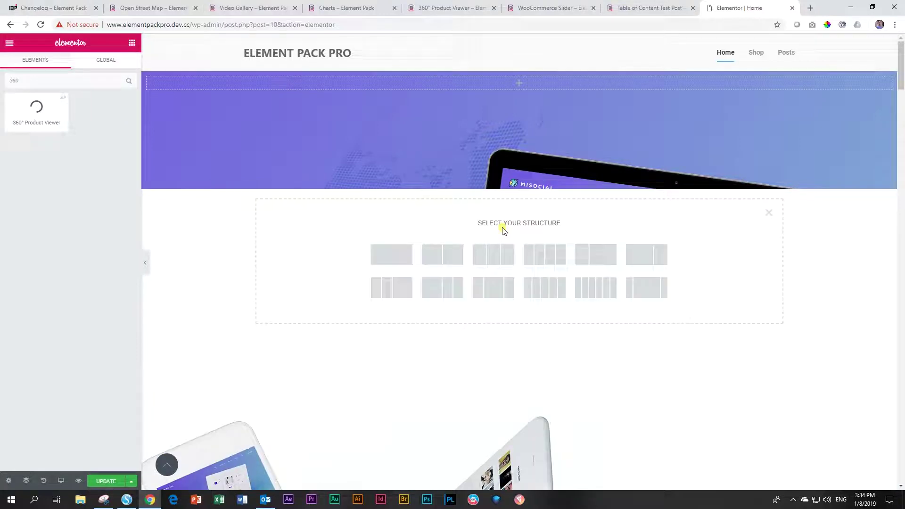
pyautogui.click(444, 255)
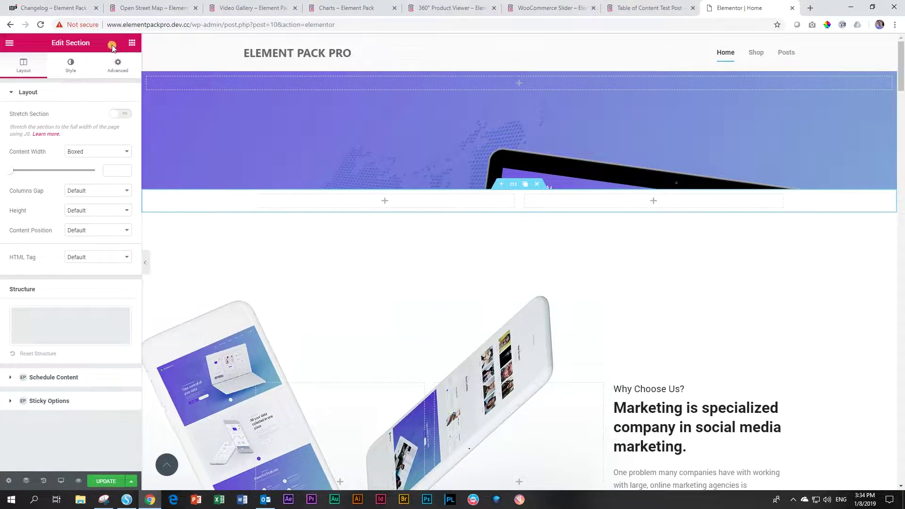
# Search widgets for '360' and drag 360° Product Viewer into the left column
pyautogui.click(132, 42)
pyautogui.write('36')
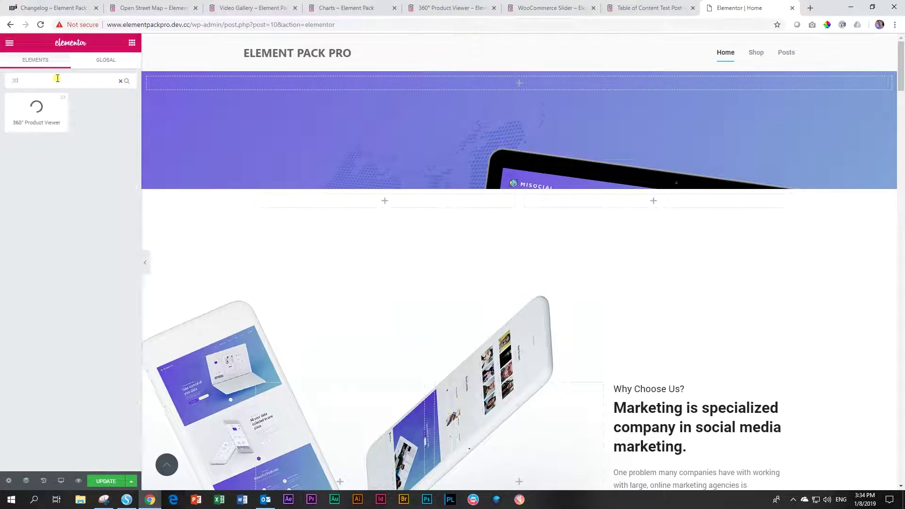
pyautogui.write('0')
pyautogui.moveTo(36, 109); pyautogui.dragTo(369, 202)
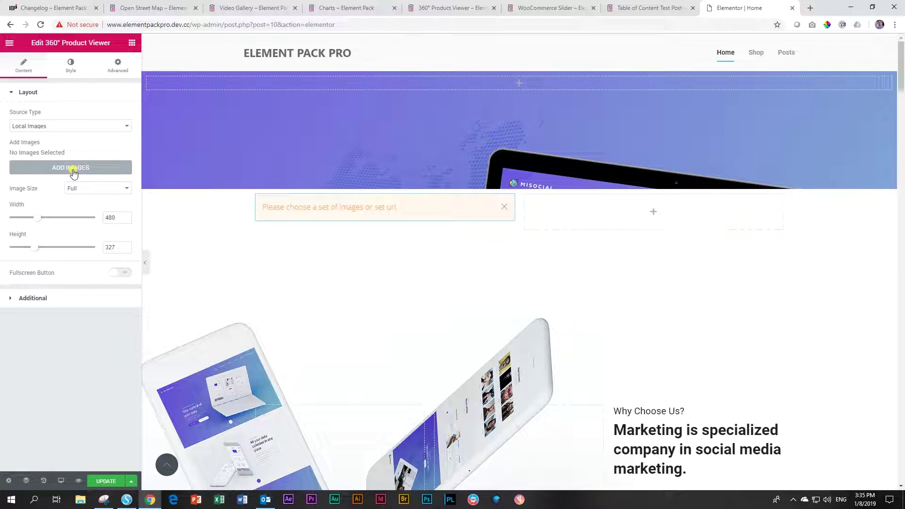
# Select all 64 shoe photos in the media library and insert them as a new gallery in the viewer
pyautogui.click(74, 171)
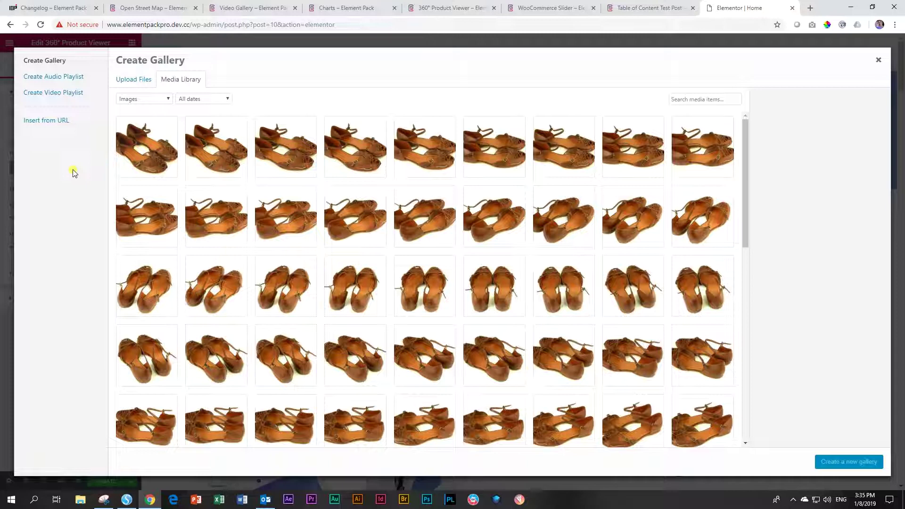
pyautogui.click(160, 151)
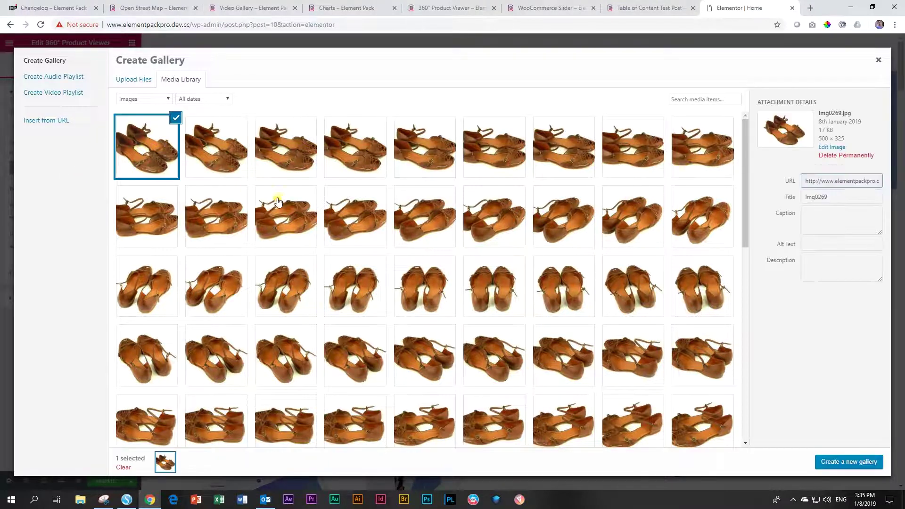
pyautogui.scroll(-5, 279, 203)
pyautogui.scroll(-5, 279, 204)
pyautogui.scroll(10, 268, 203)
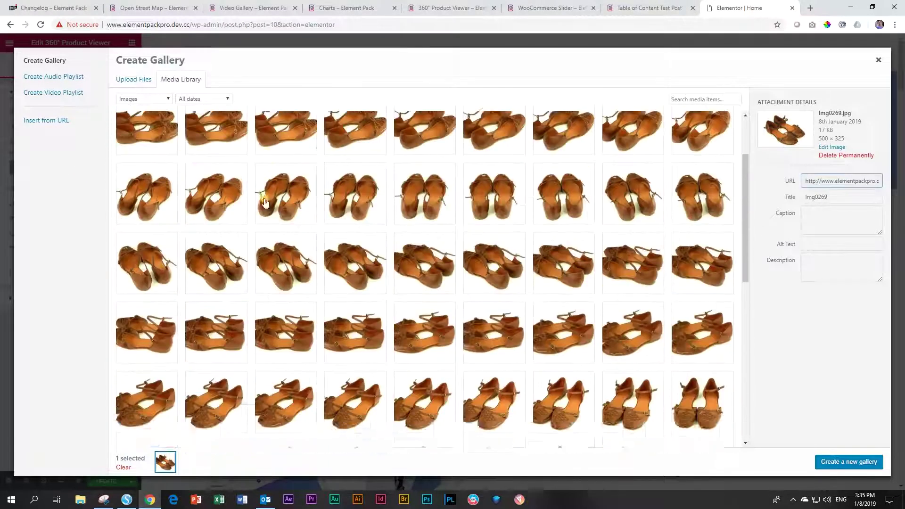
pyautogui.scroll(-4, 264, 201)
pyautogui.keyDown('shift'); pyautogui.click(154, 347); pyautogui.keyUp('shift')
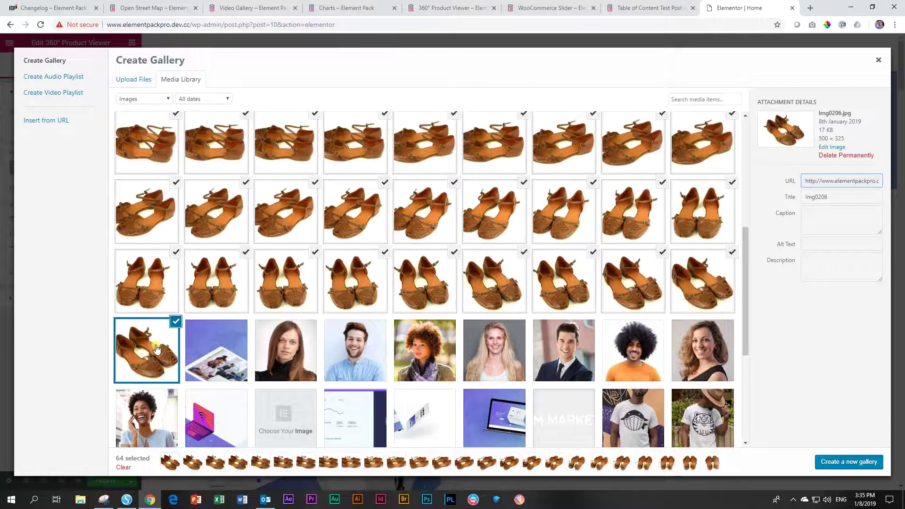
pyautogui.click(852, 462)
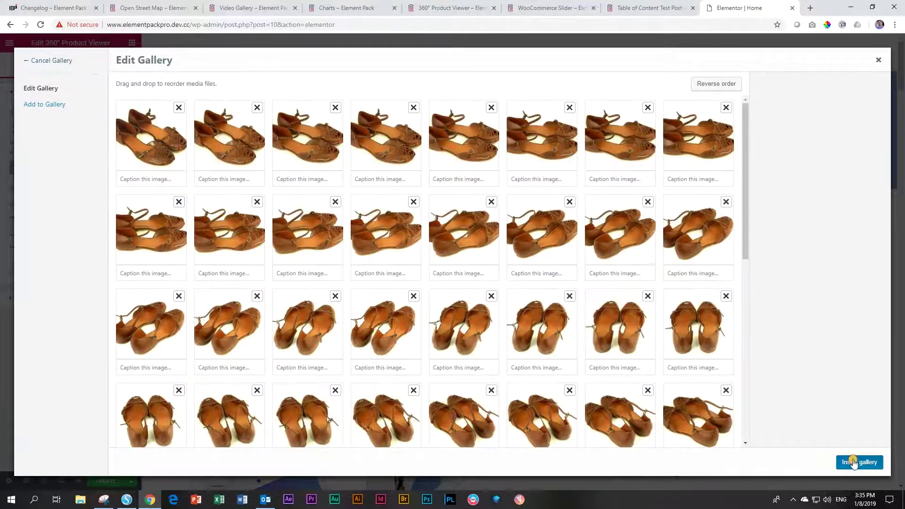
pyautogui.click(852, 462)
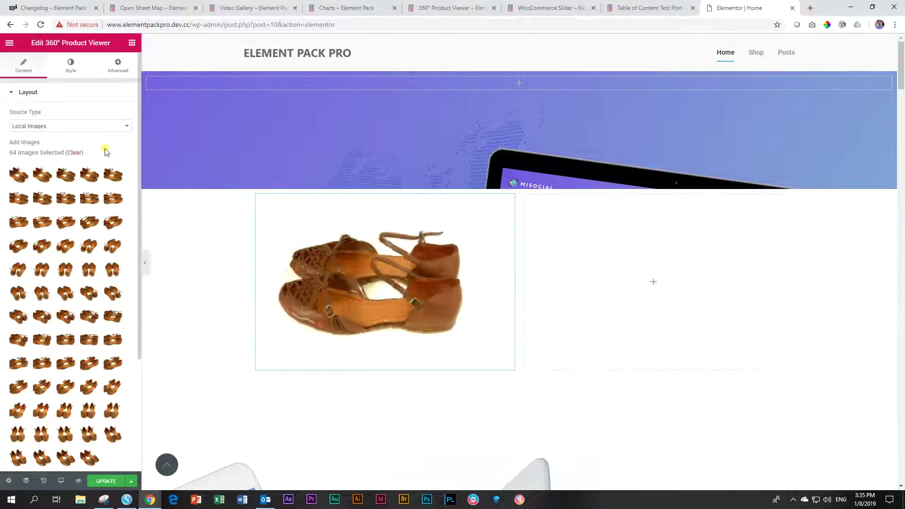
# Reset the viewer's images and build a new gallery from the 64 shoe photos
pyautogui.click(79, 153)
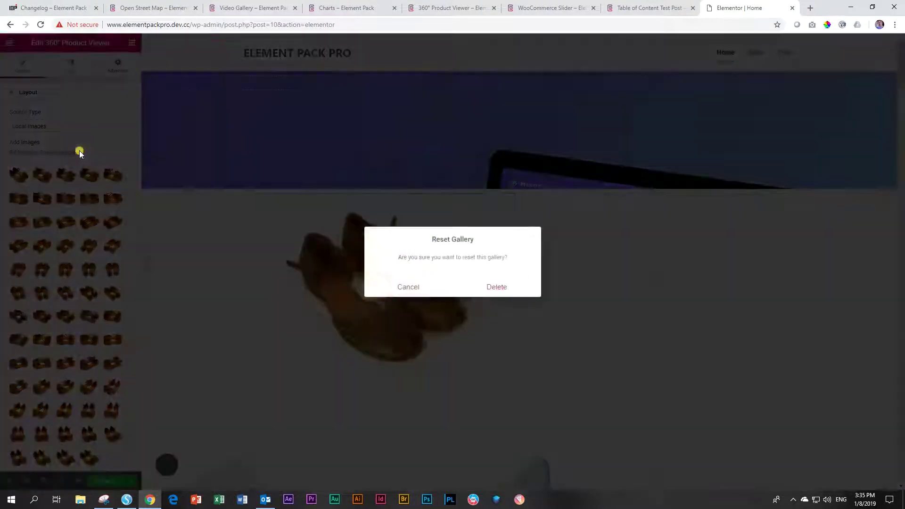
pyautogui.click(492, 286)
pyautogui.click(41, 168)
pyautogui.scroll(-5, 550, 234)
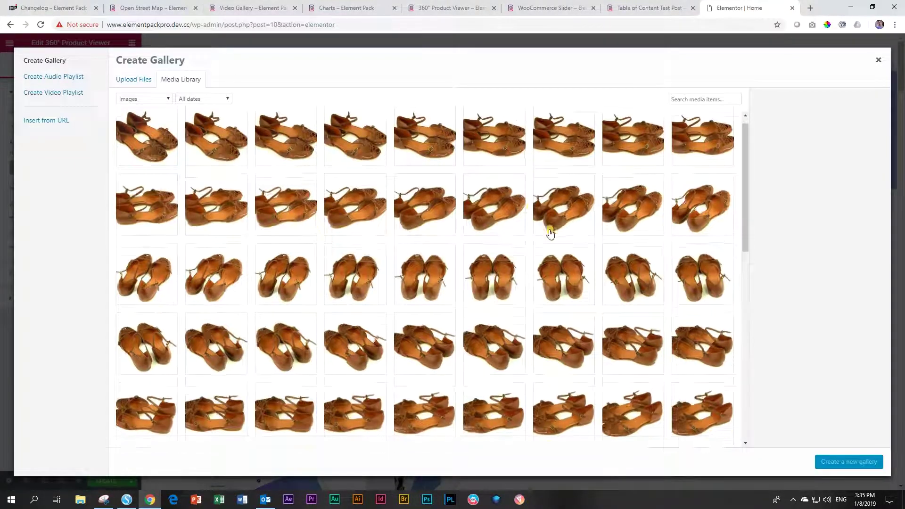
pyautogui.click(146, 394)
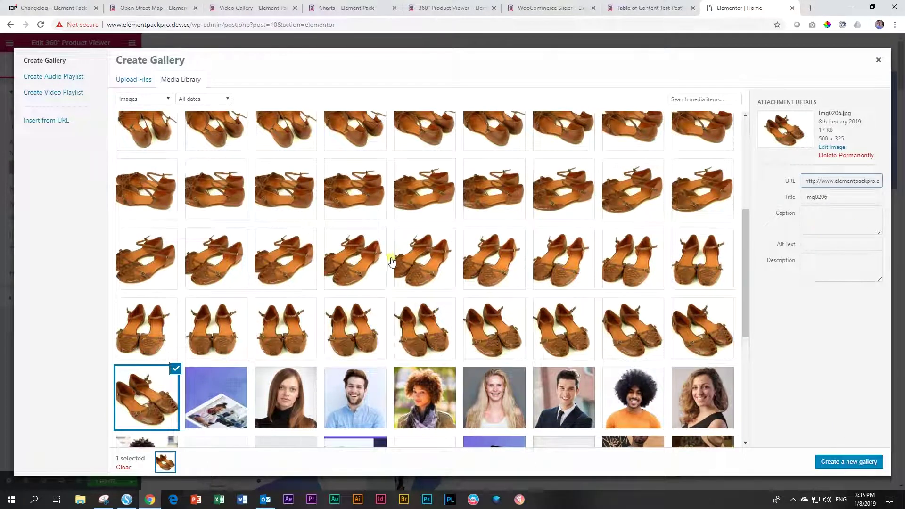
pyautogui.scroll(5, 251, 200)
pyautogui.keyDown('shift'); pyautogui.click(157, 150); pyautogui.keyUp('shift')
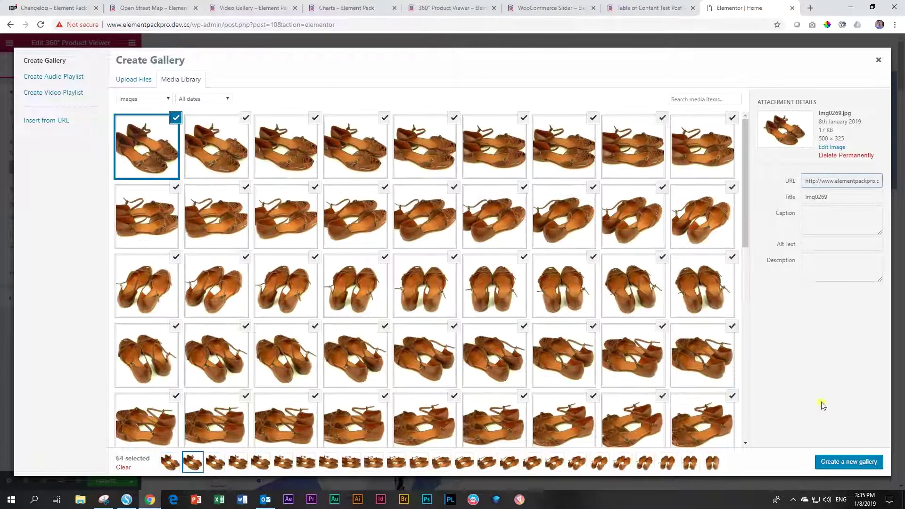
pyautogui.click(851, 462)
# Move Img0209 one slot later in the gallery order and insert the gallery into the viewer
pyautogui.scroll(-8, 602, 289)
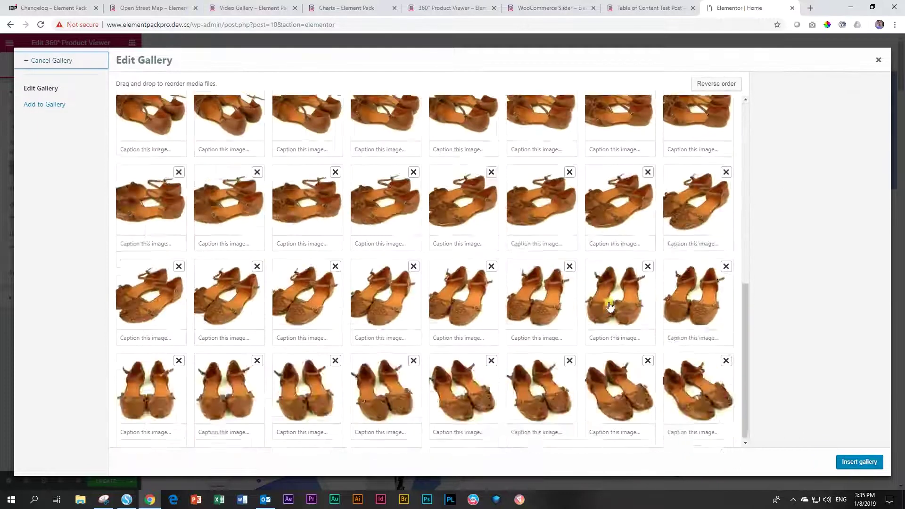
pyautogui.click(703, 397)
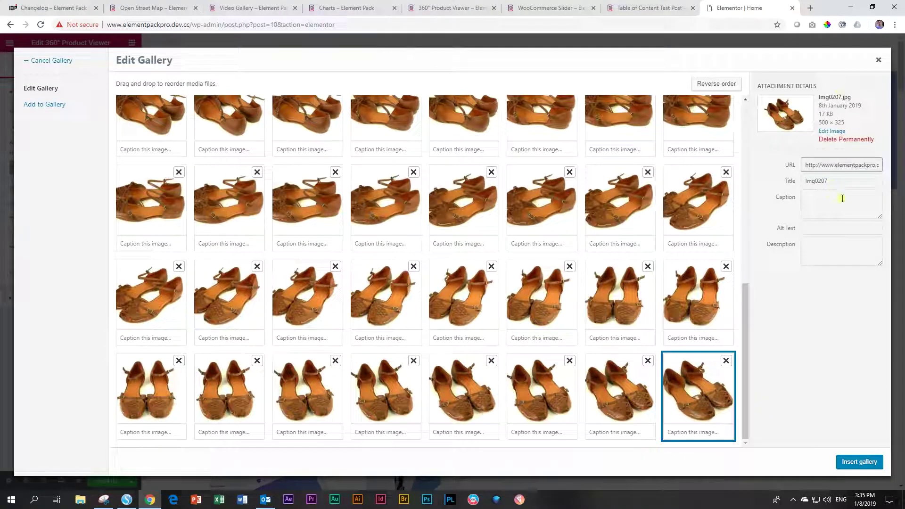
pyautogui.click(632, 375)
pyautogui.click(542, 389)
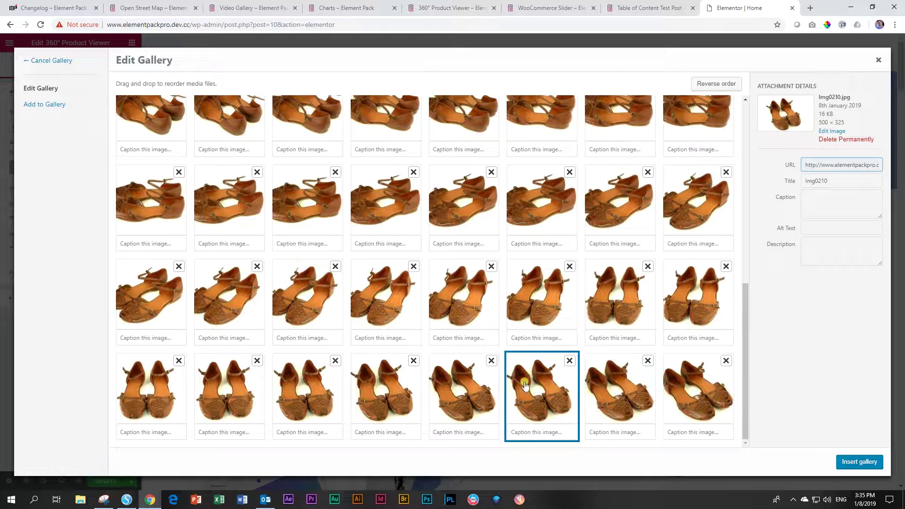
pyautogui.click(471, 392)
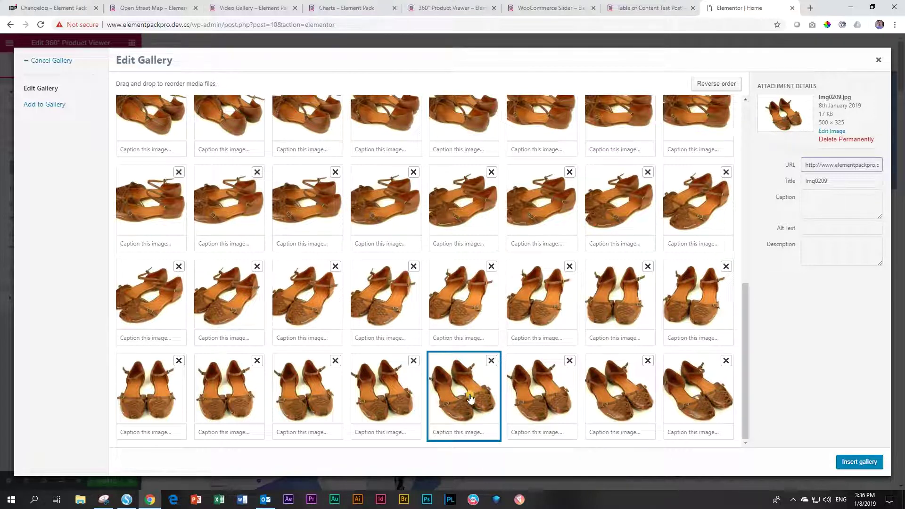
pyautogui.moveTo(460, 394); pyautogui.dragTo(554, 394)
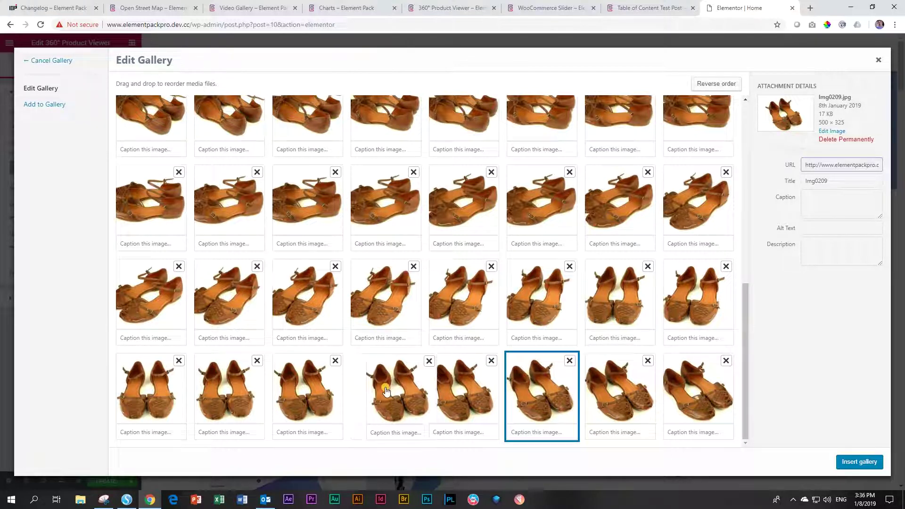
pyautogui.scroll(1, 535, 341)
pyautogui.scroll(6, 535, 341)
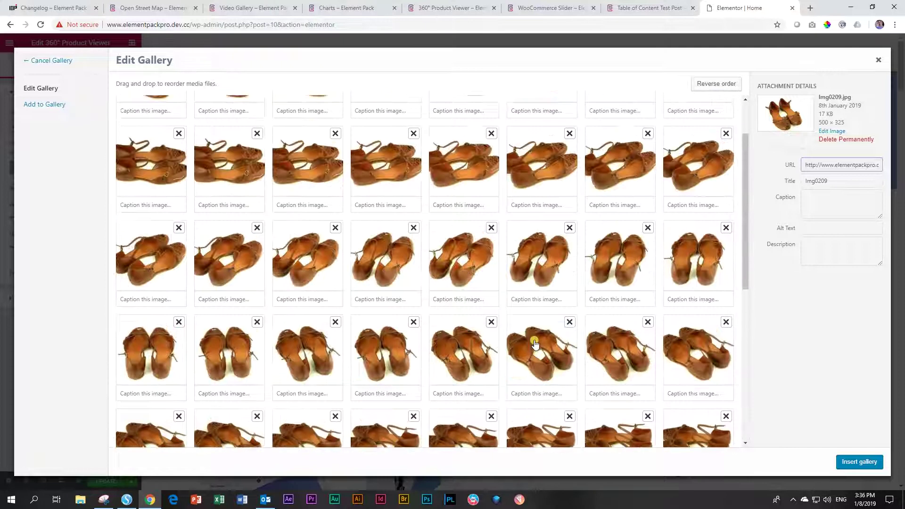
pyautogui.click(861, 463)
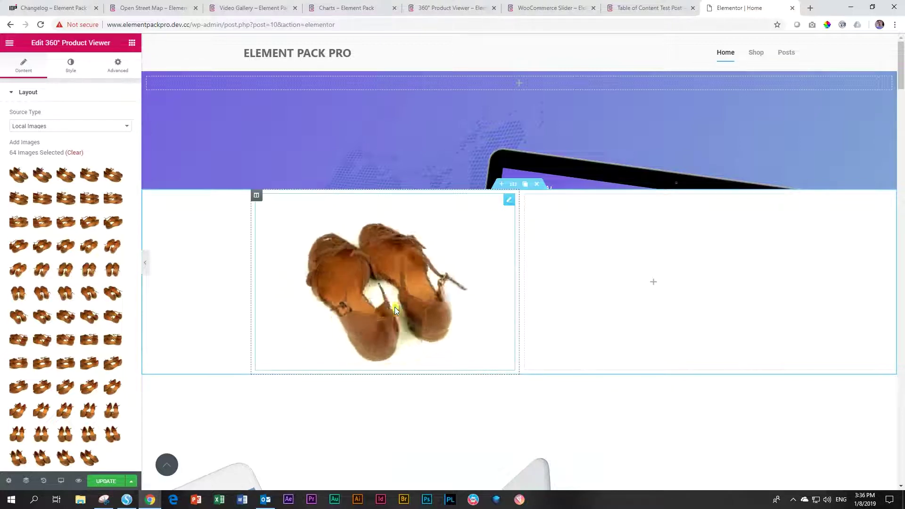
# Switch back to the 'Table of Content Test Post' tab in Chrome
pyautogui.click(652, 2)
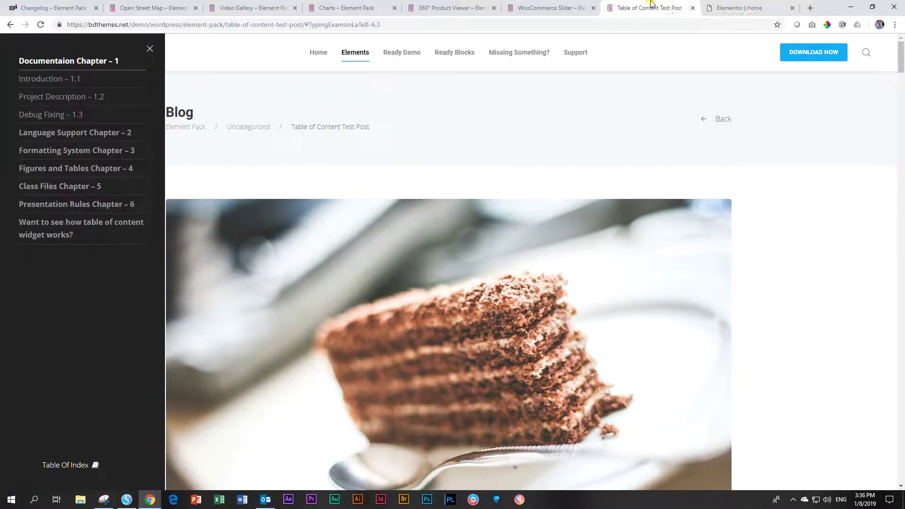